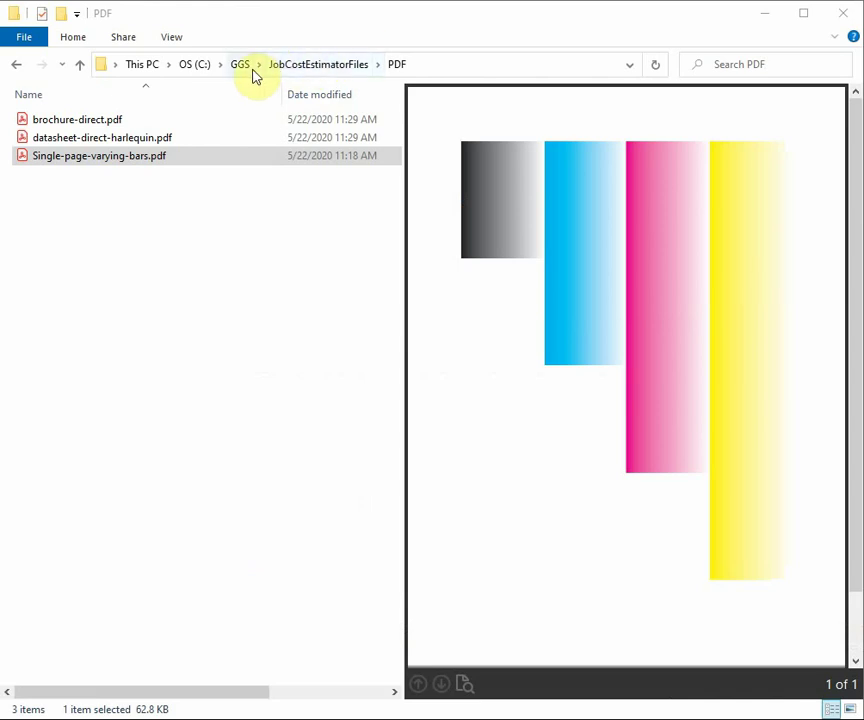
# - Browse from JobCostEstimatorFiles into Separations\300x300\Single-page-varying-bars to load its TIF separations
pyautogui.click(305, 66)
pyautogui.doubleClick(60, 145)
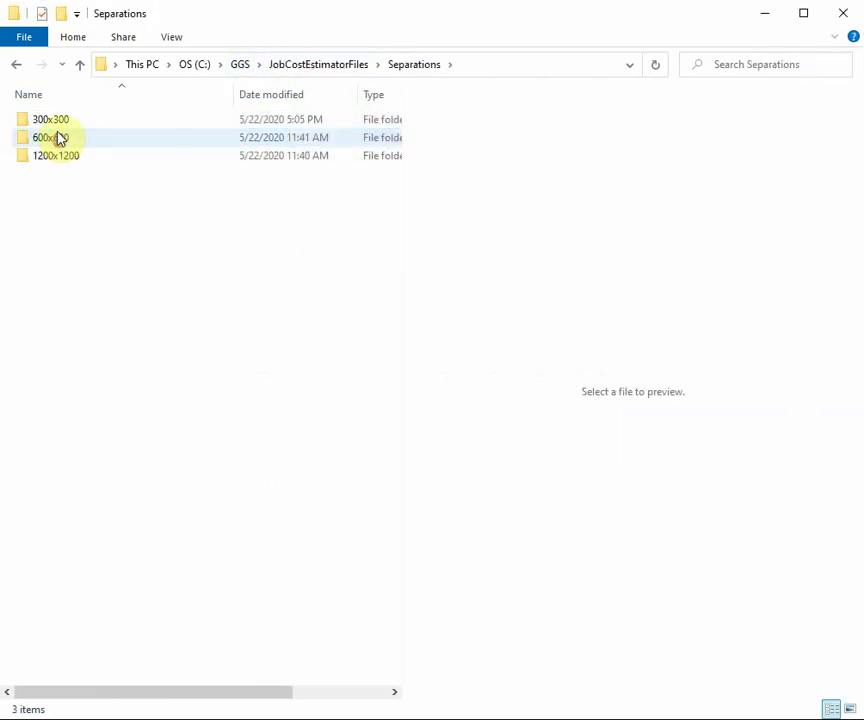
pyautogui.doubleClick(60, 123)
pyautogui.doubleClick(93, 157)
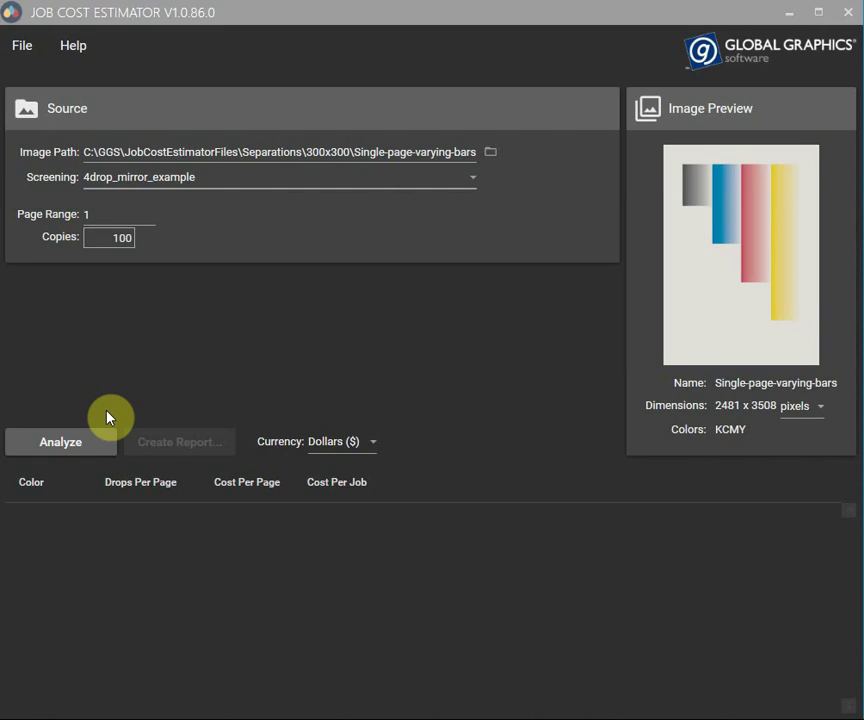
pyautogui.click(21, 45)
pyautogui.click(70, 131)
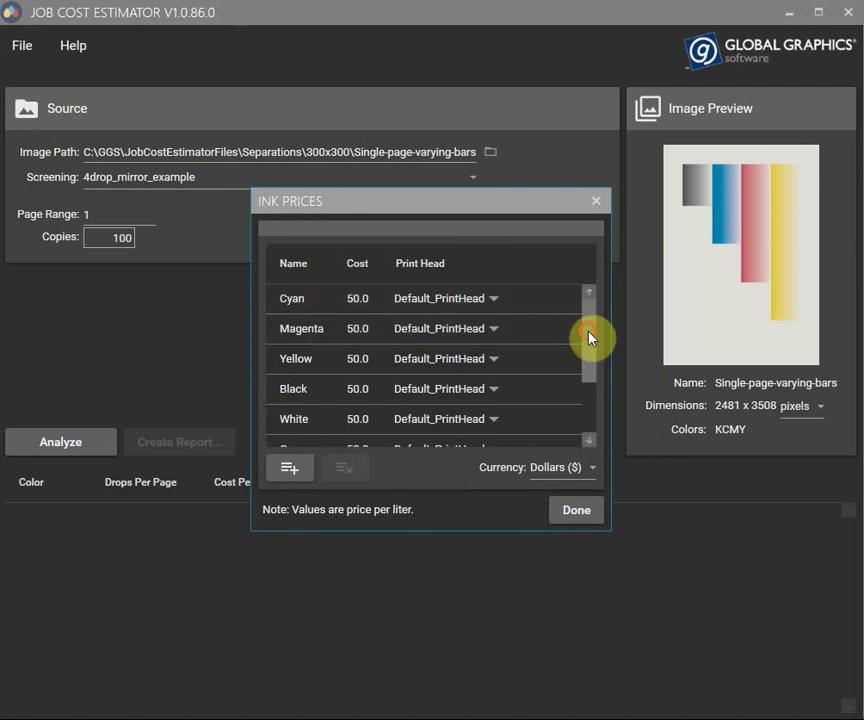
pyautogui.moveTo(590, 339); pyautogui.dragTo(596, 422)
pyautogui.moveTo(598, 368); pyautogui.dragTo(600, 338)
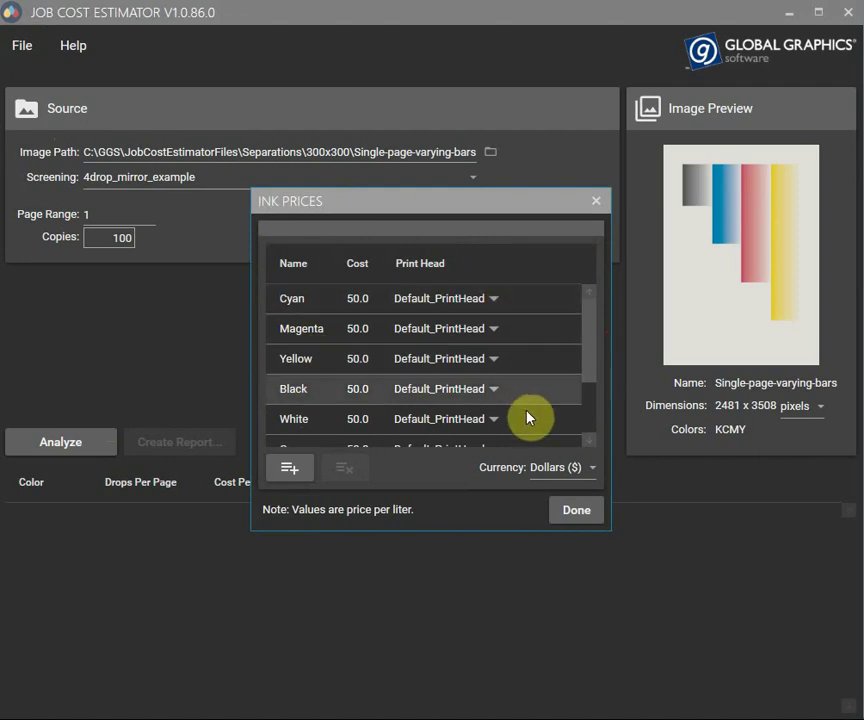
pyautogui.click(577, 512)
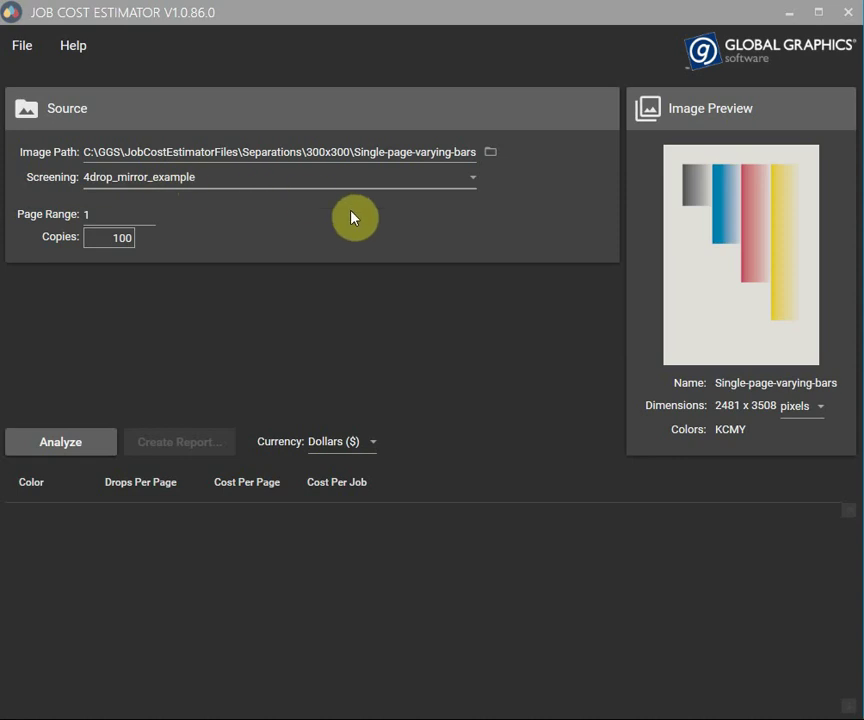
# - Analyze 100 copies with 4drop_mirror_example screening: 2,753,637 drops per page, $0.24 per job
pyautogui.click(64, 449)
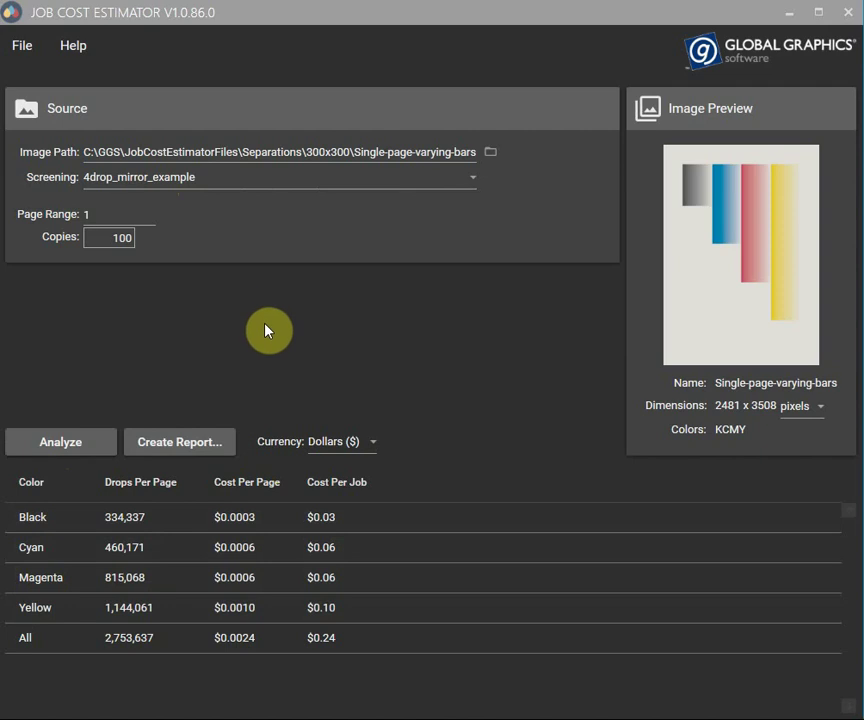
pyautogui.click(475, 182)
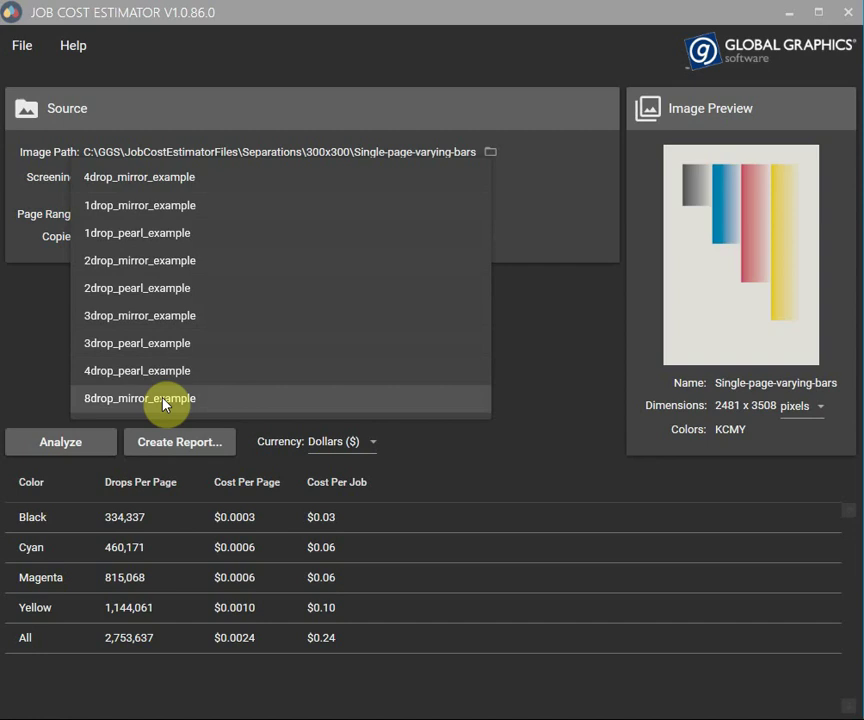
# - Switch screening to 8drop_mirror_example and re-analyze, giving $0.0064 per page, $0.64 per job
pyautogui.click(165, 400)
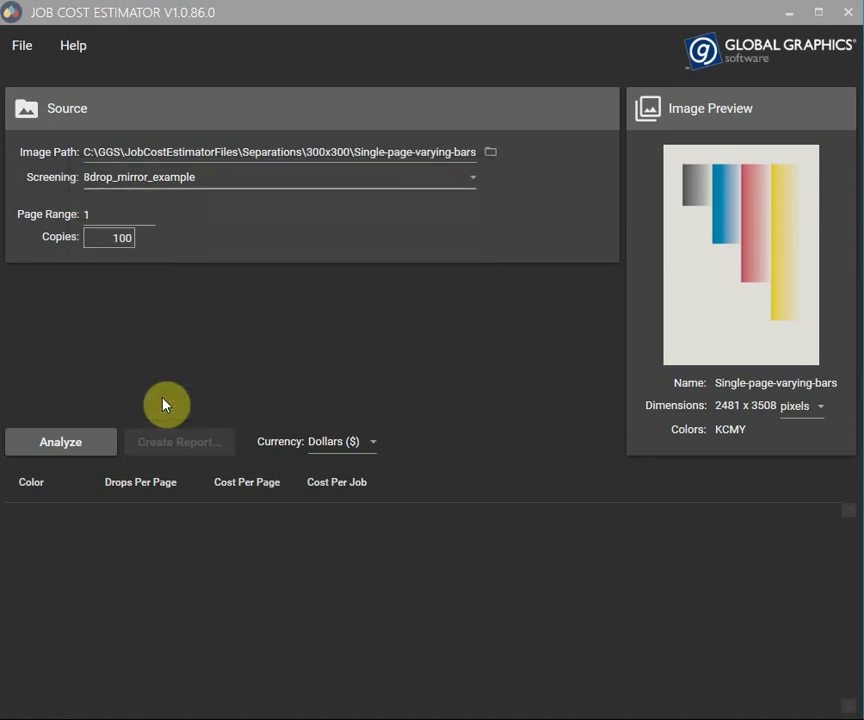
pyautogui.click(73, 445)
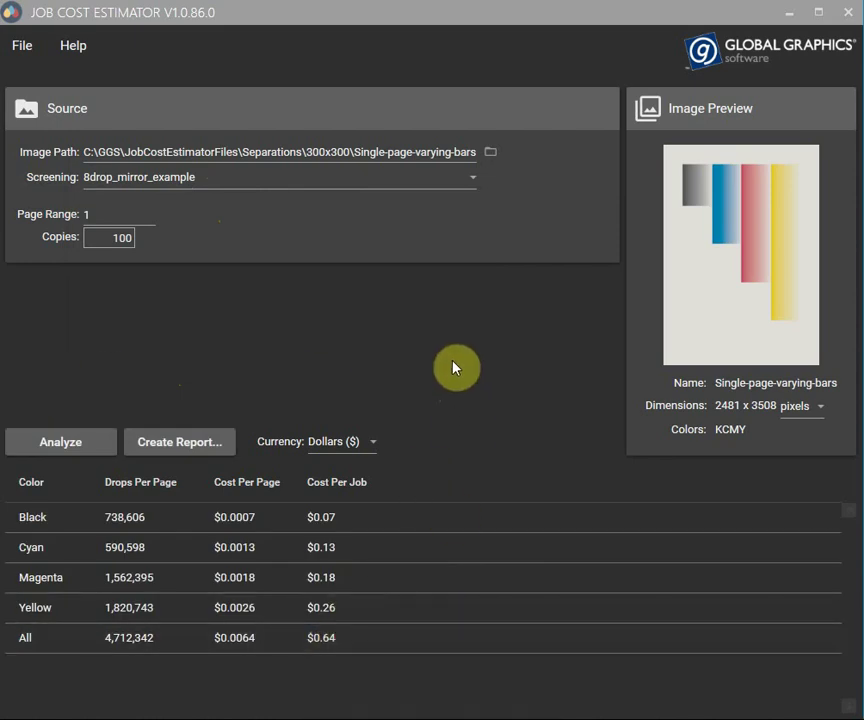
# - Load the 600x600 Single-page-varying-bars separations and analyze them, totalling $2.58 per job
pyautogui.click(490, 153)
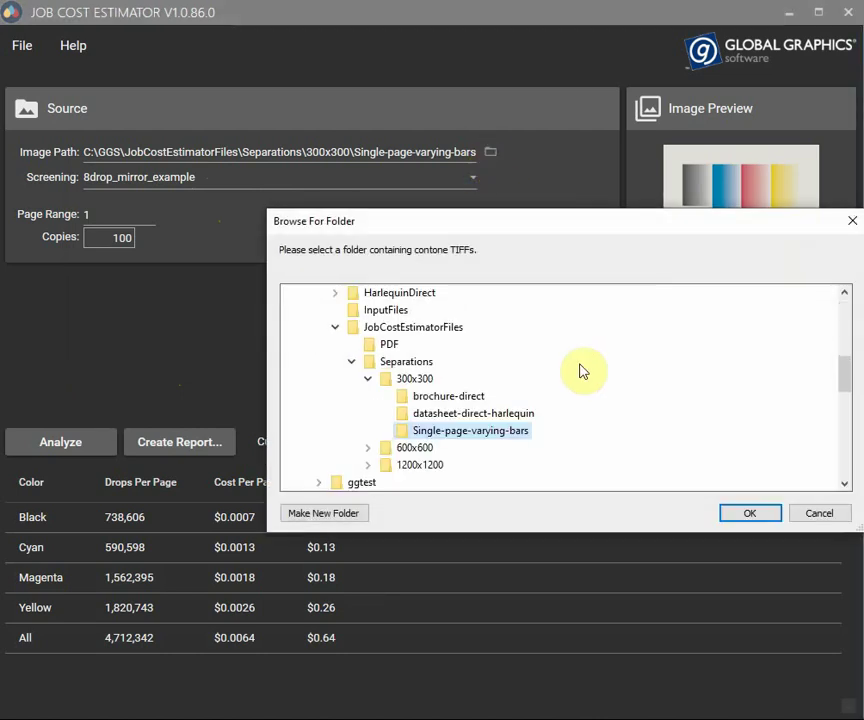
pyautogui.click(367, 449)
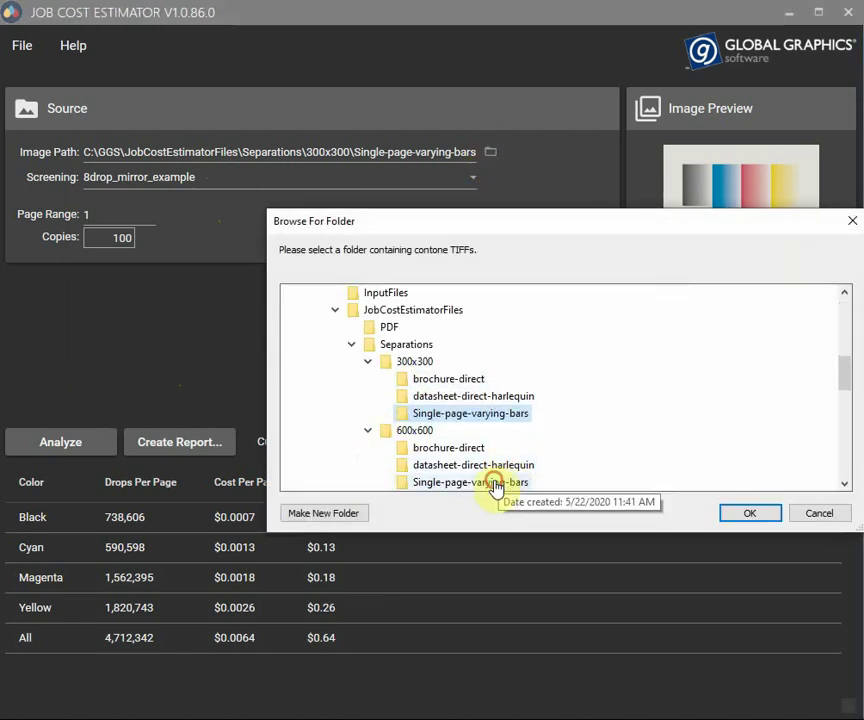
pyautogui.click(494, 484)
pyautogui.click(748, 513)
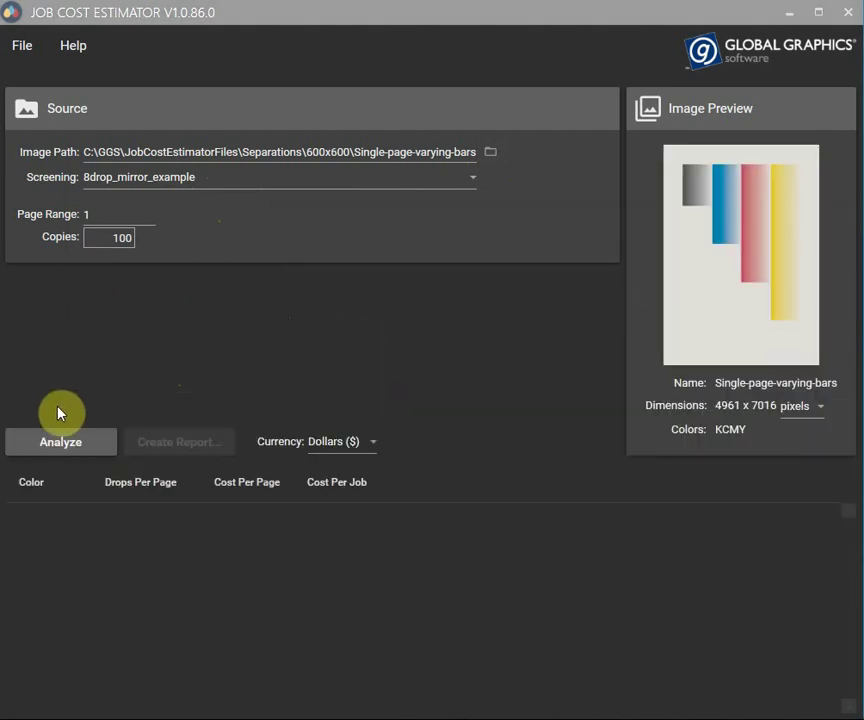
pyautogui.click(66, 446)
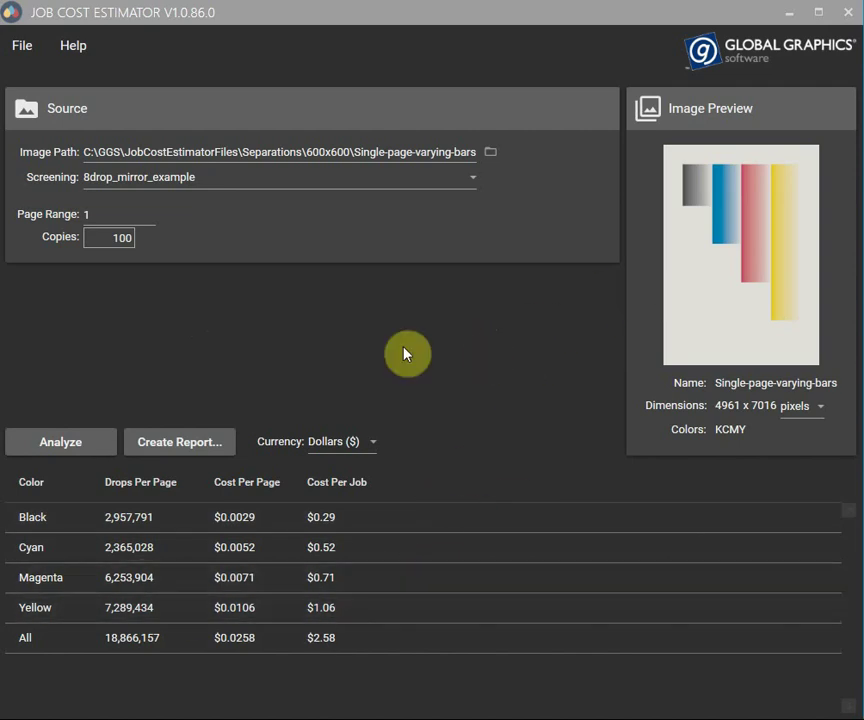
# - Set the Cyan ink cost to 60 per liter and recalculate, reaching $2.69 per job
pyautogui.click(21, 47)
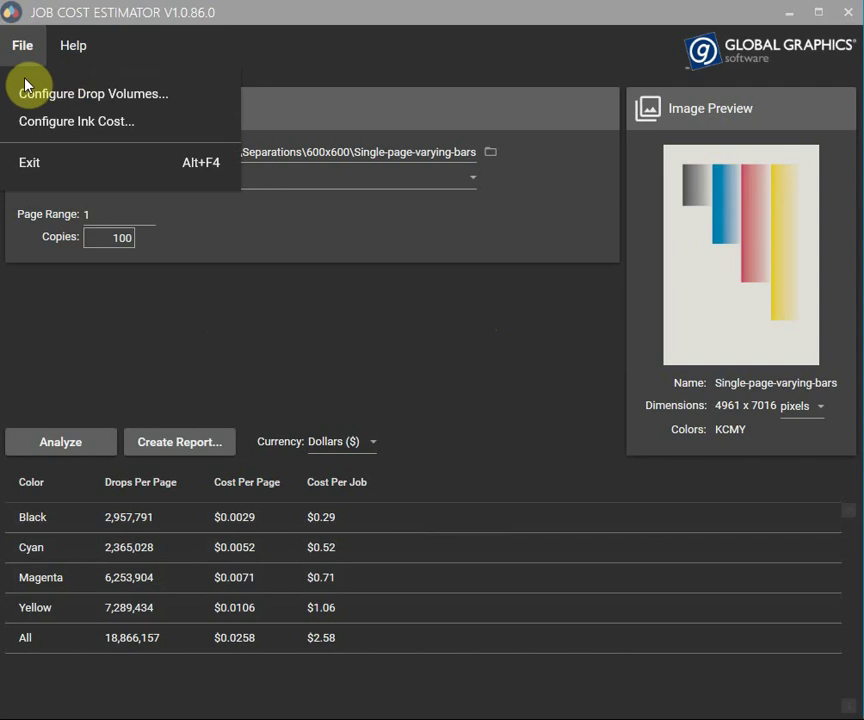
pyautogui.click(28, 94)
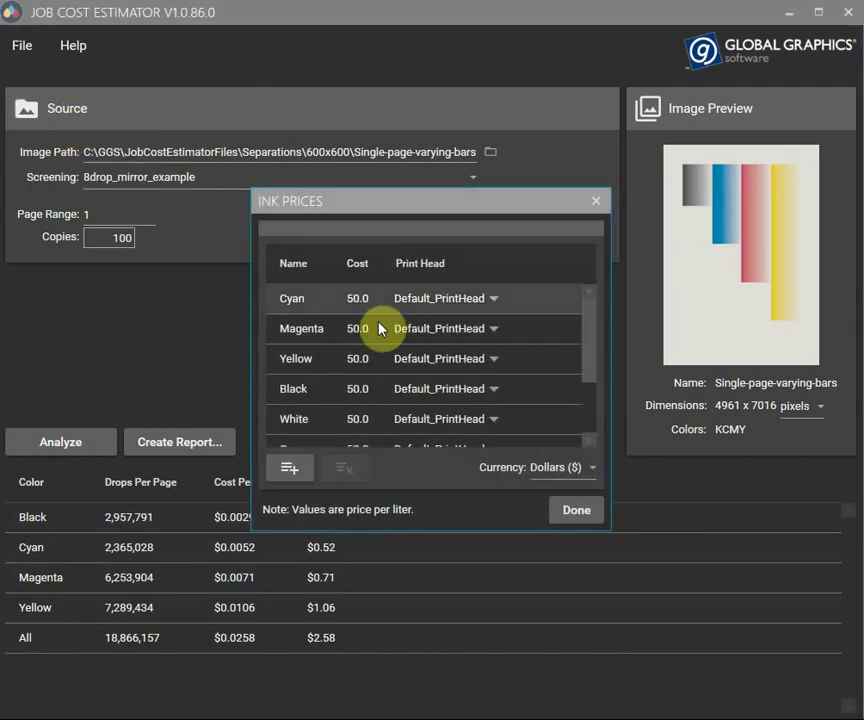
pyautogui.doubleClick(355, 300)
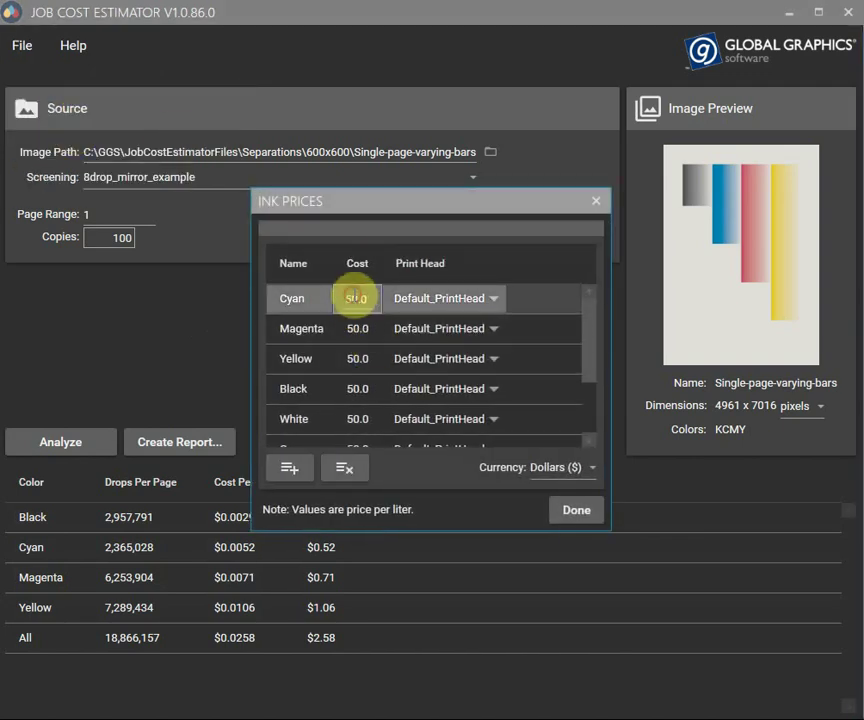
pyautogui.write('60')
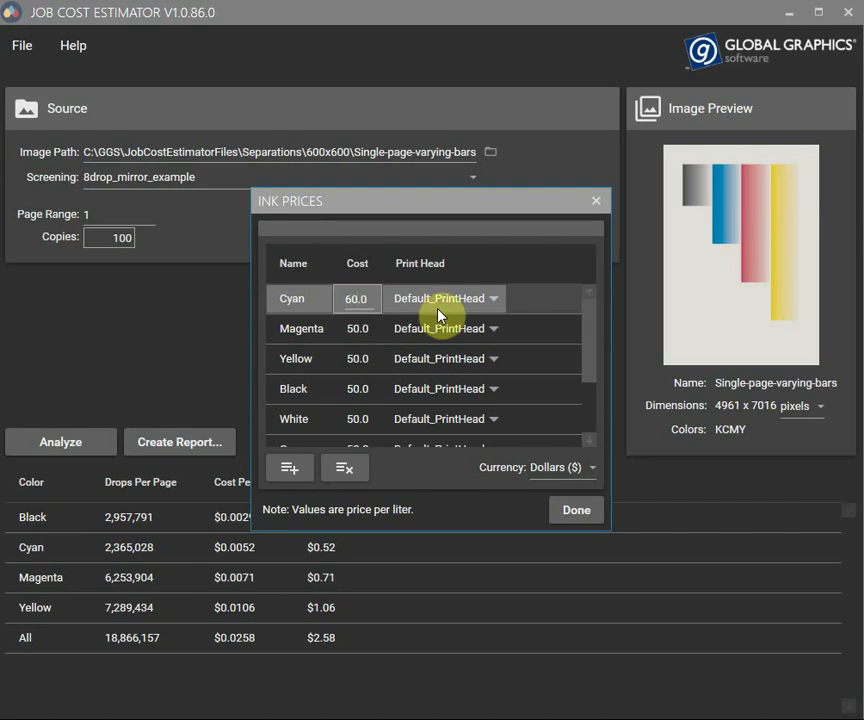
pyautogui.click(575, 512)
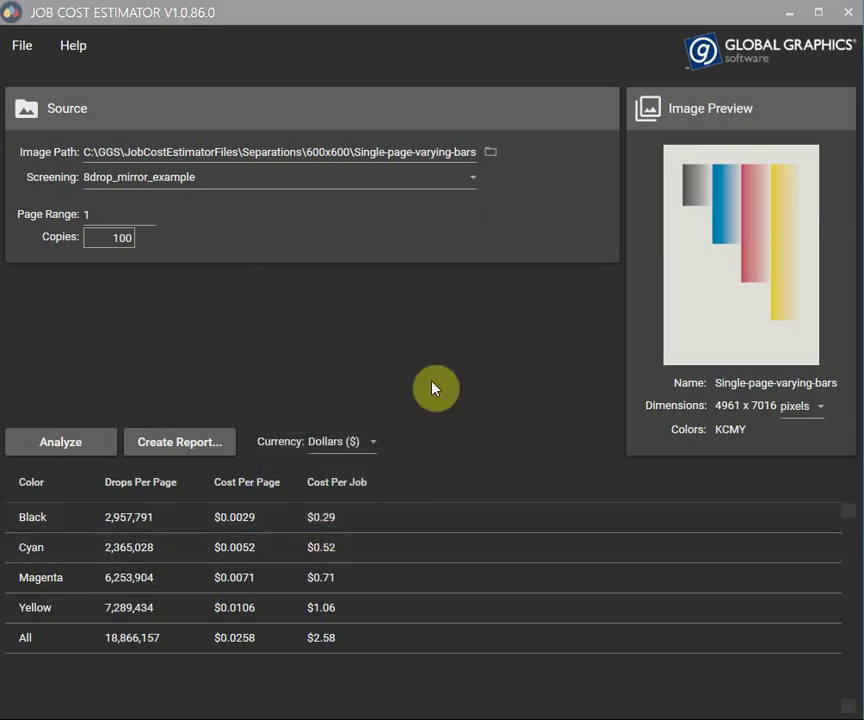
pyautogui.click(91, 436)
pyautogui.click(22, 52)
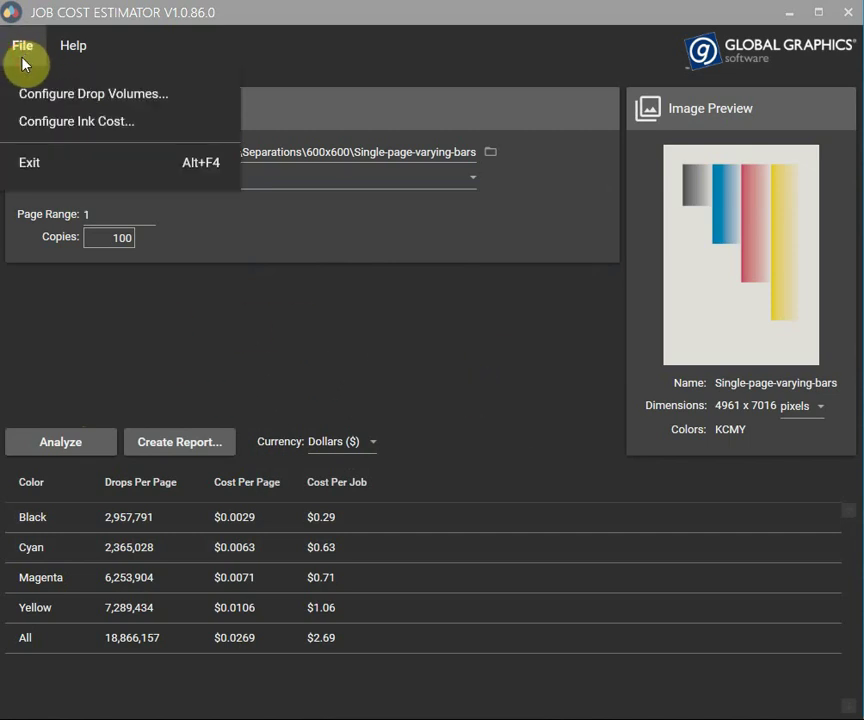
pyautogui.click(80, 95)
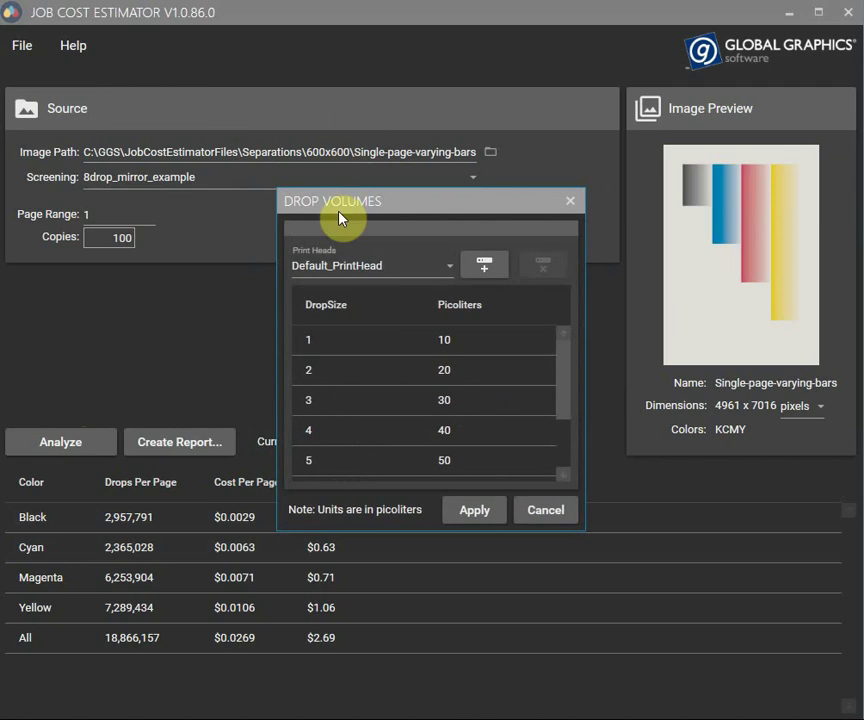
pyautogui.click(450, 268)
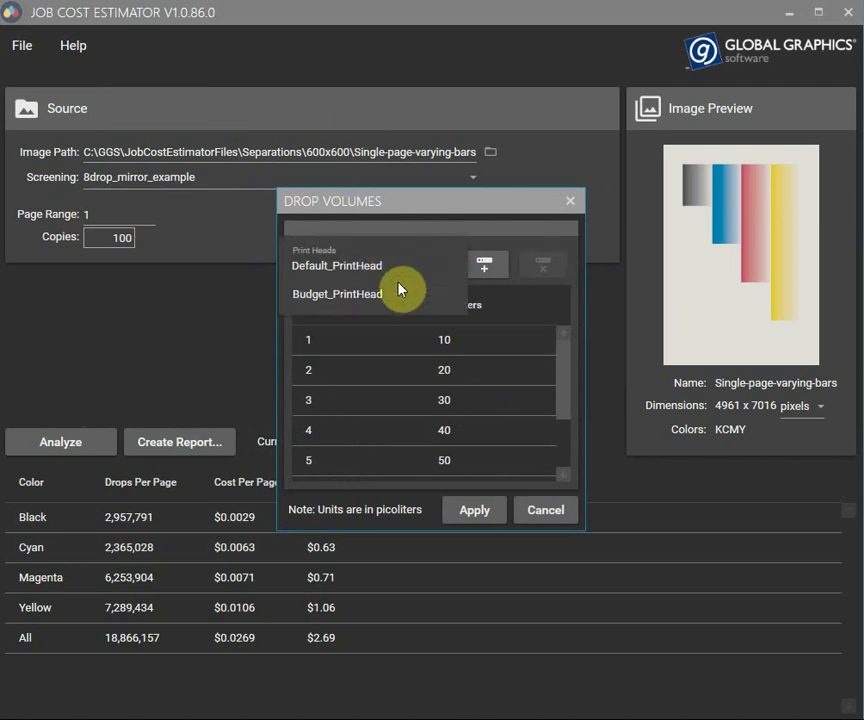
pyautogui.click(384, 297)
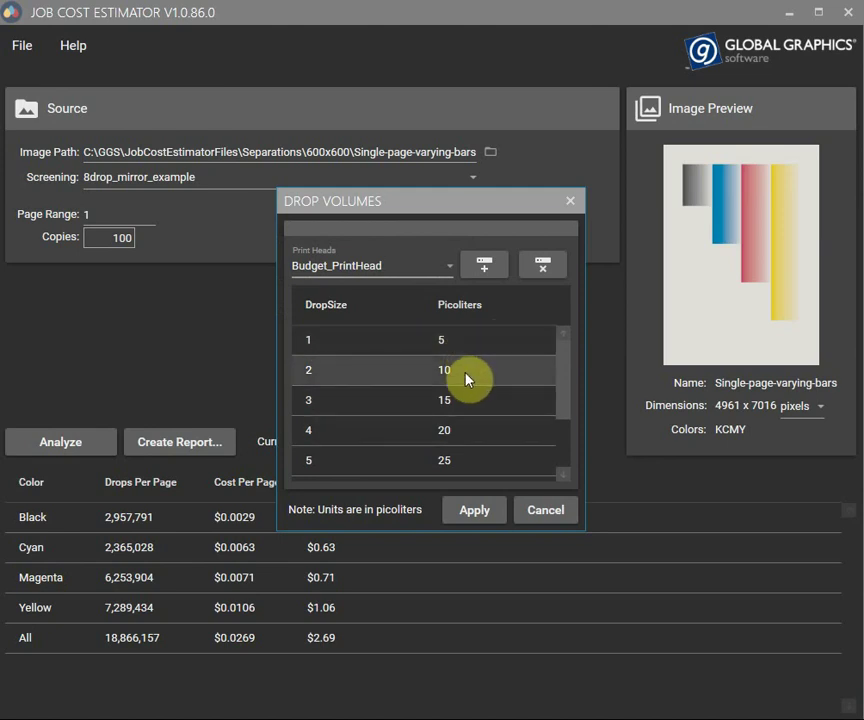
pyautogui.click(447, 267)
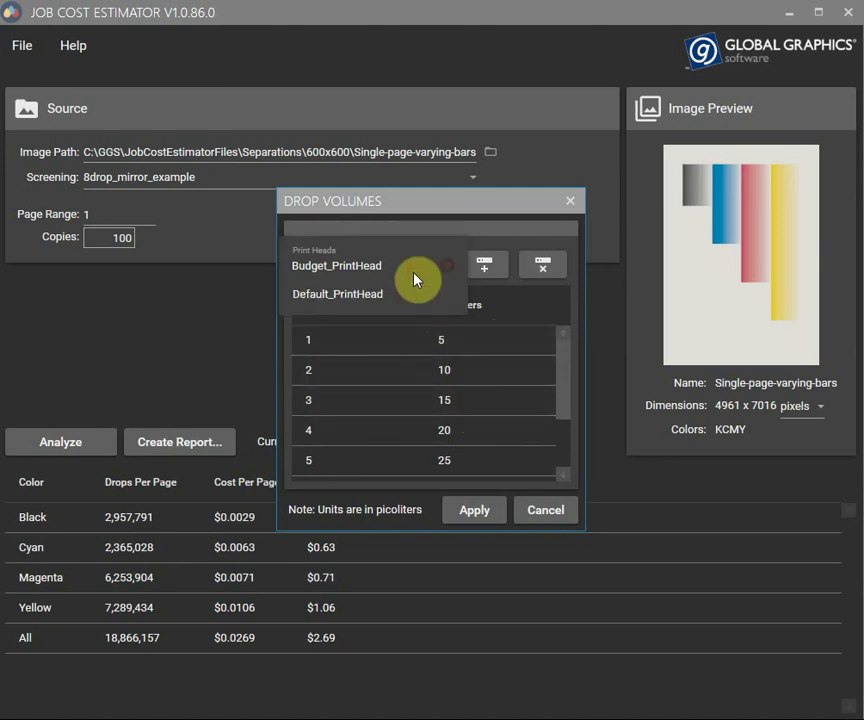
pyautogui.click(386, 296)
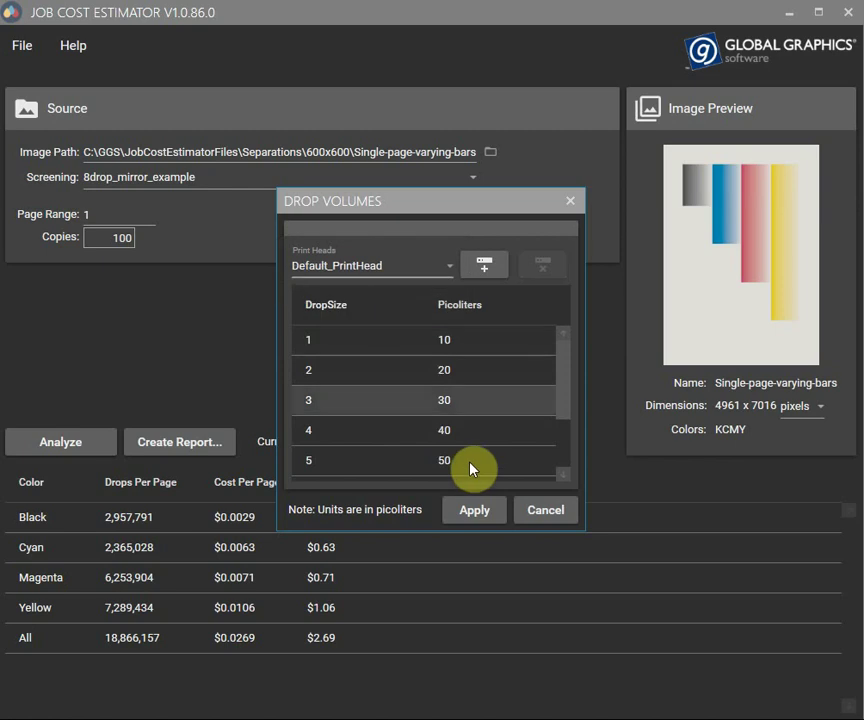
pyautogui.click(546, 512)
# - Set the Black ink cost to 100.0 per liter in Configure Ink Cost
pyautogui.click(17, 52)
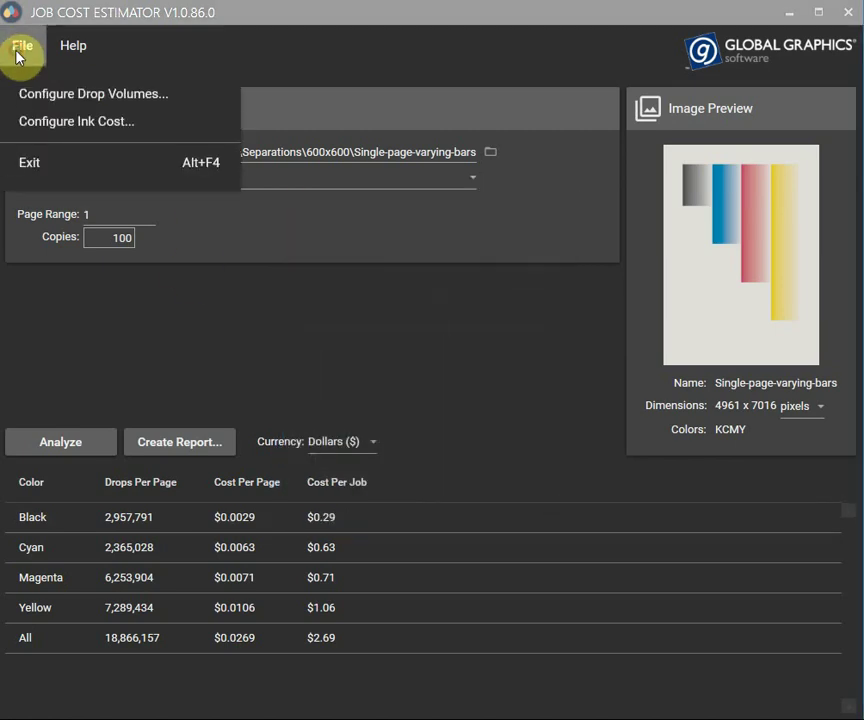
pyautogui.click(75, 122)
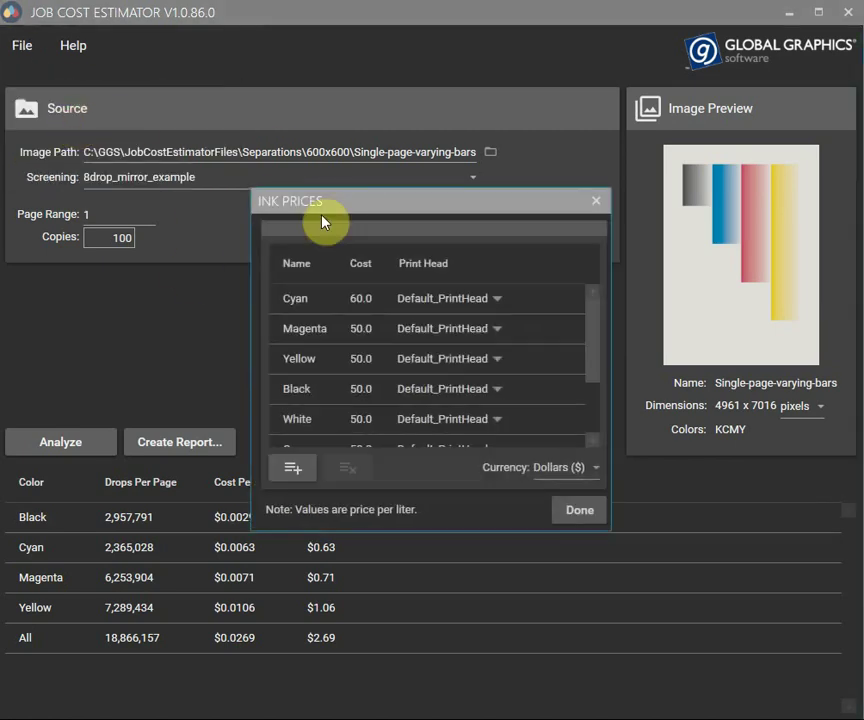
pyautogui.click(358, 392)
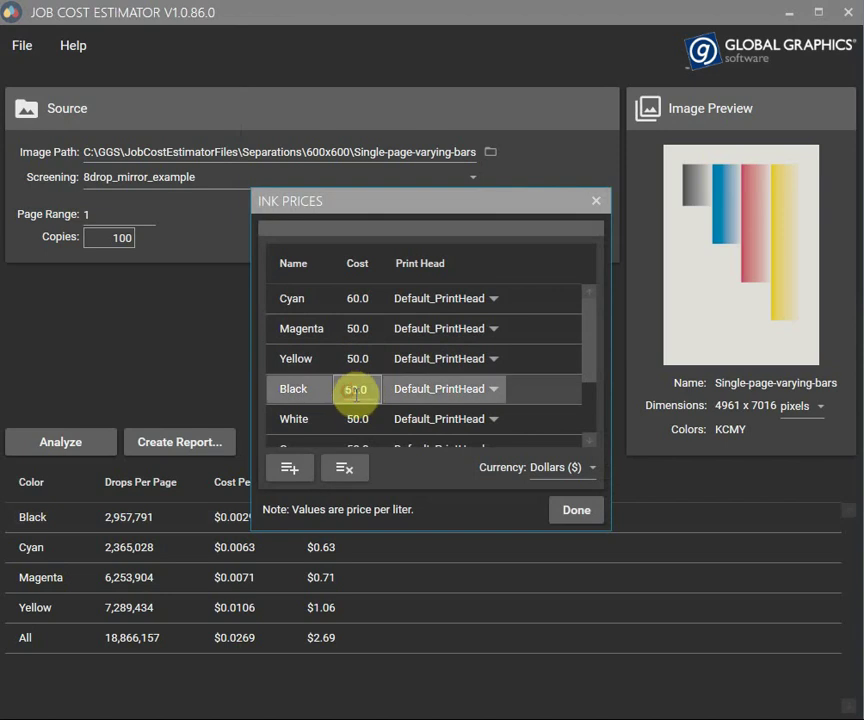
pyautogui.press('BackSpace')
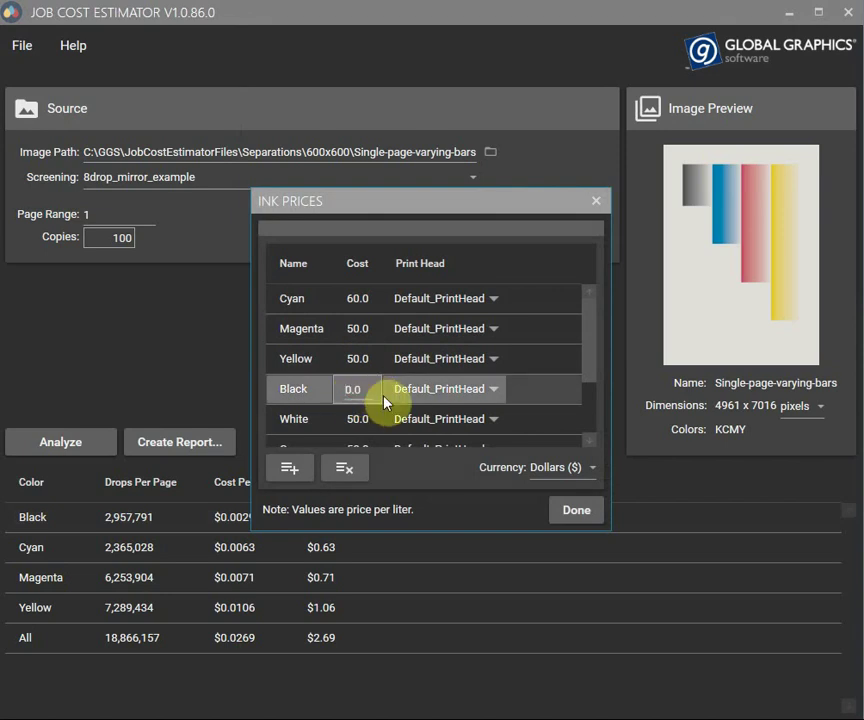
pyautogui.write('10')
pyautogui.press('Return')
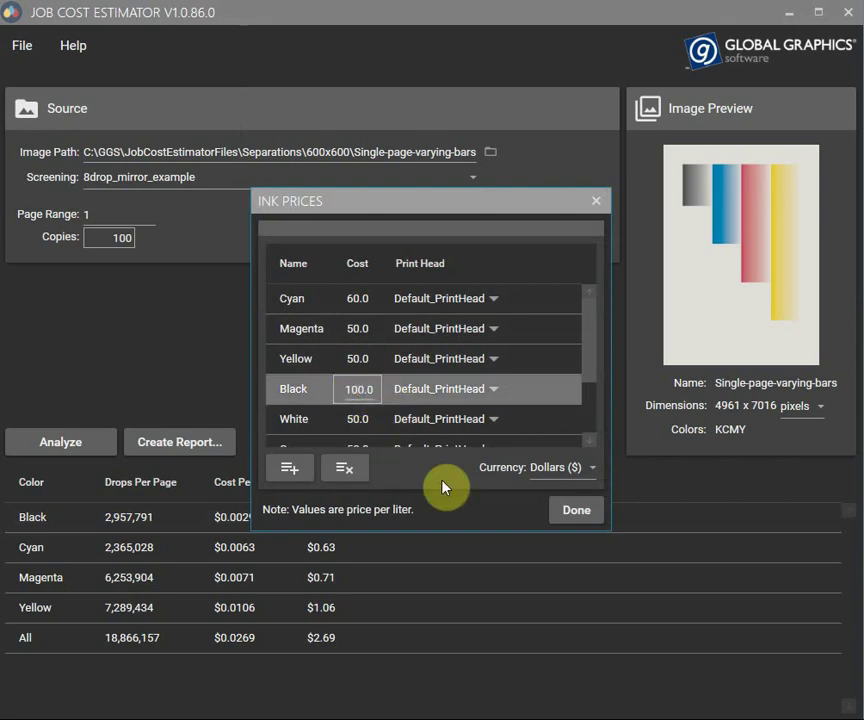
pyautogui.click(574, 511)
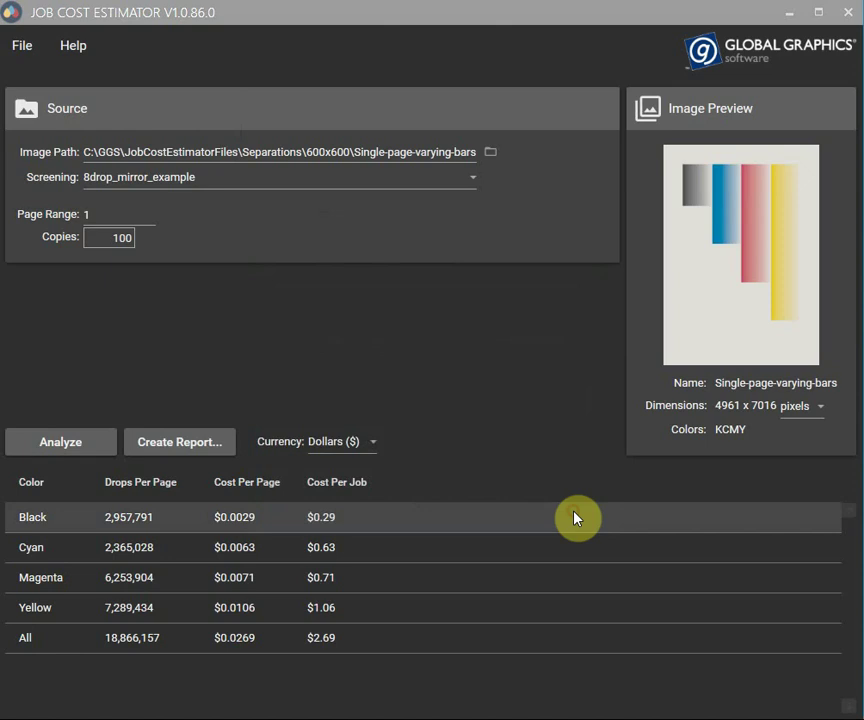
# - Assign Budget_PrintHead as the print head for Black ink
pyautogui.click(22, 45)
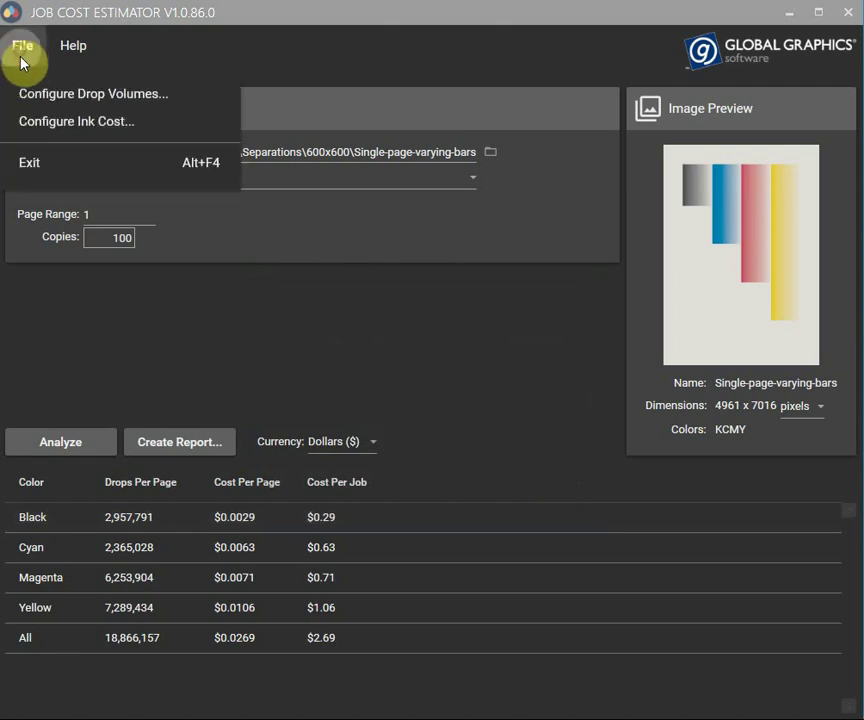
pyautogui.click(90, 122)
pyautogui.click(496, 390)
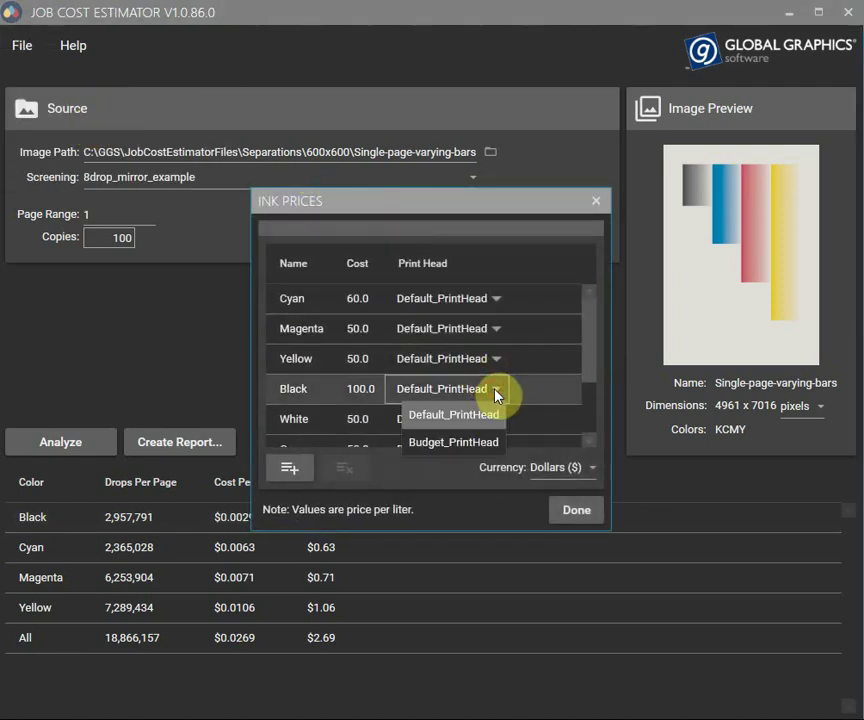
pyautogui.click(478, 443)
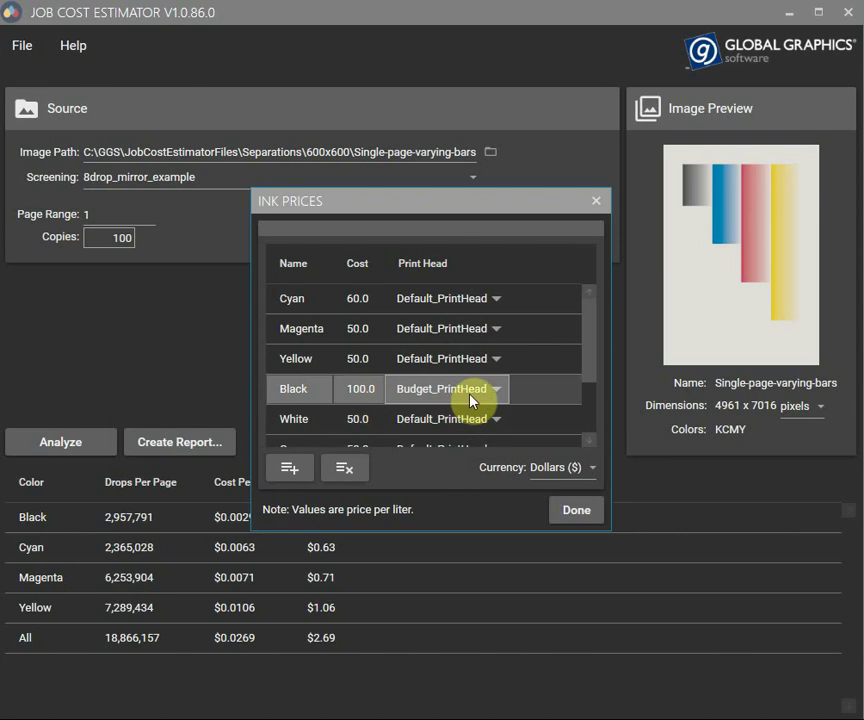
pyautogui.click(578, 512)
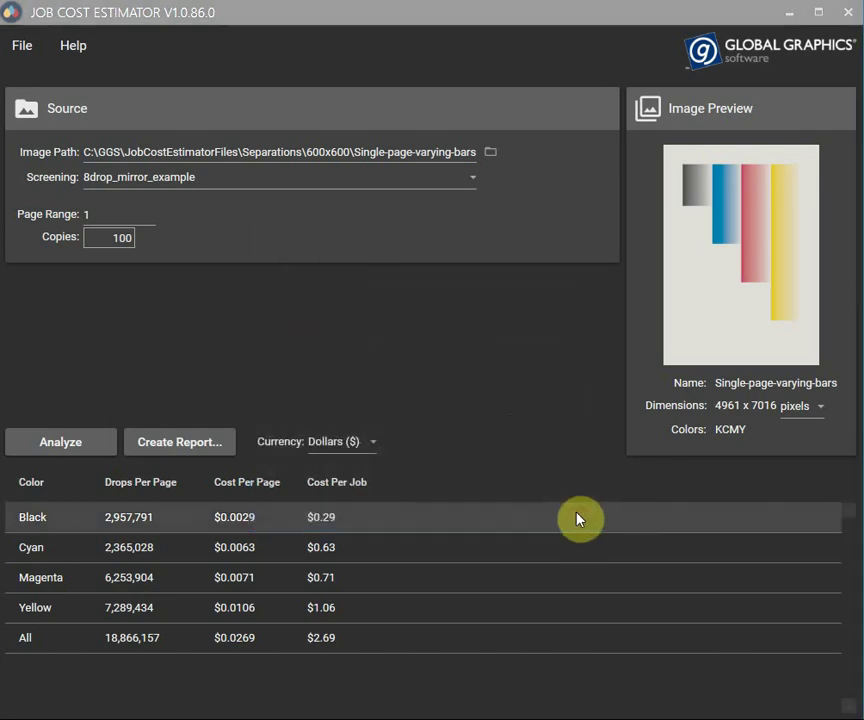
pyautogui.click(62, 452)
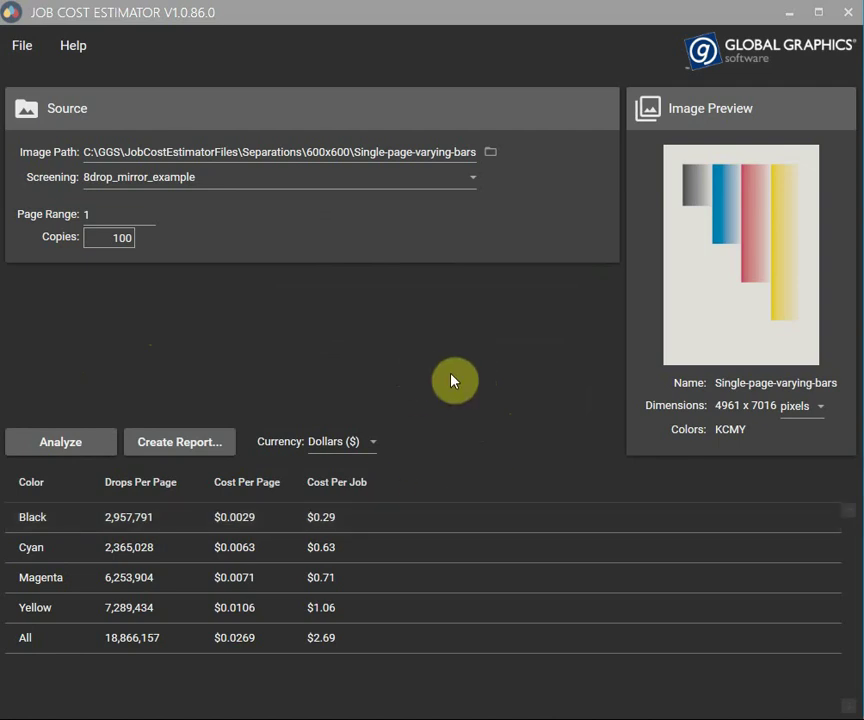
# - Switch the Image Path to the brochure-direct separations folder
pyautogui.click(490, 153)
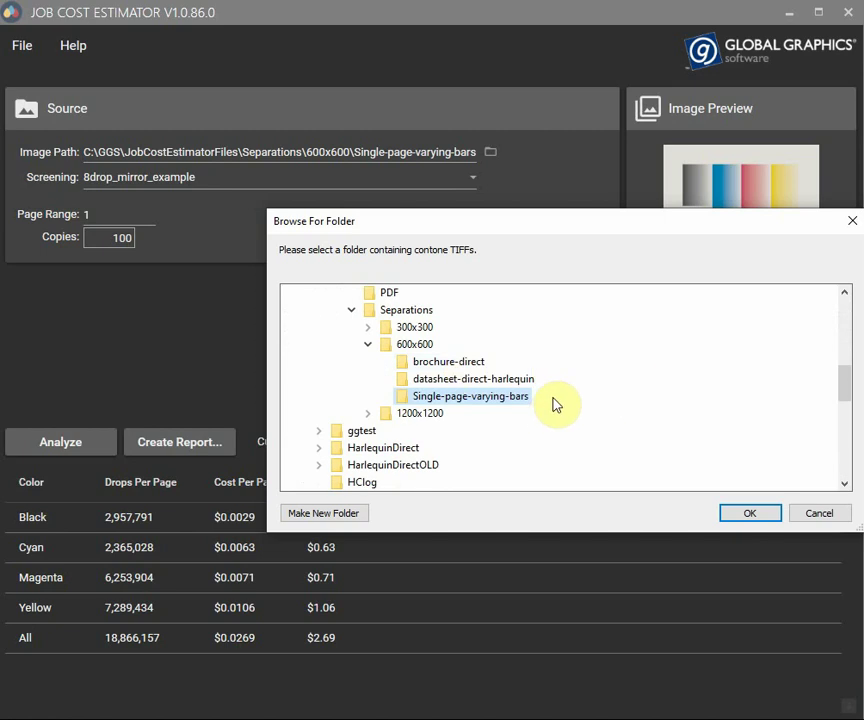
pyautogui.click(401, 362)
pyautogui.click(745, 514)
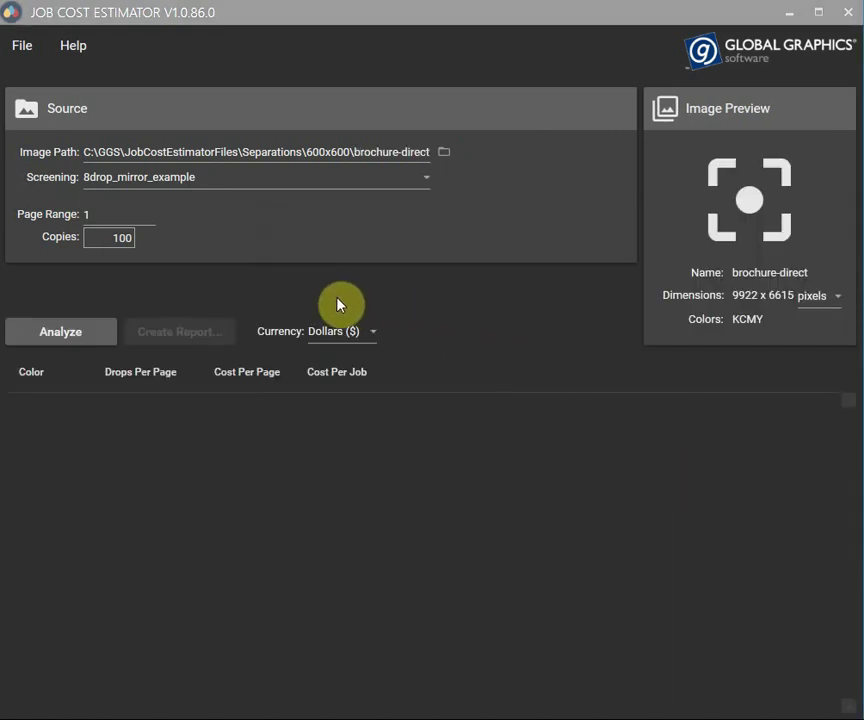
# - Set the page range to 1-2 and run the cost analysis
pyautogui.click(109, 212)
pyautogui.write('-2')
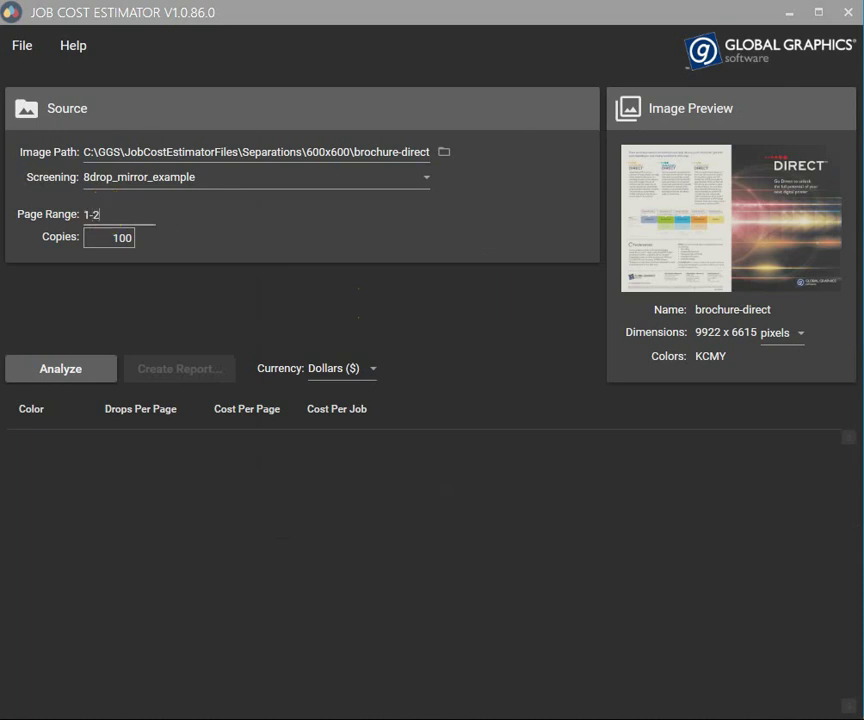
pyautogui.click(50, 372)
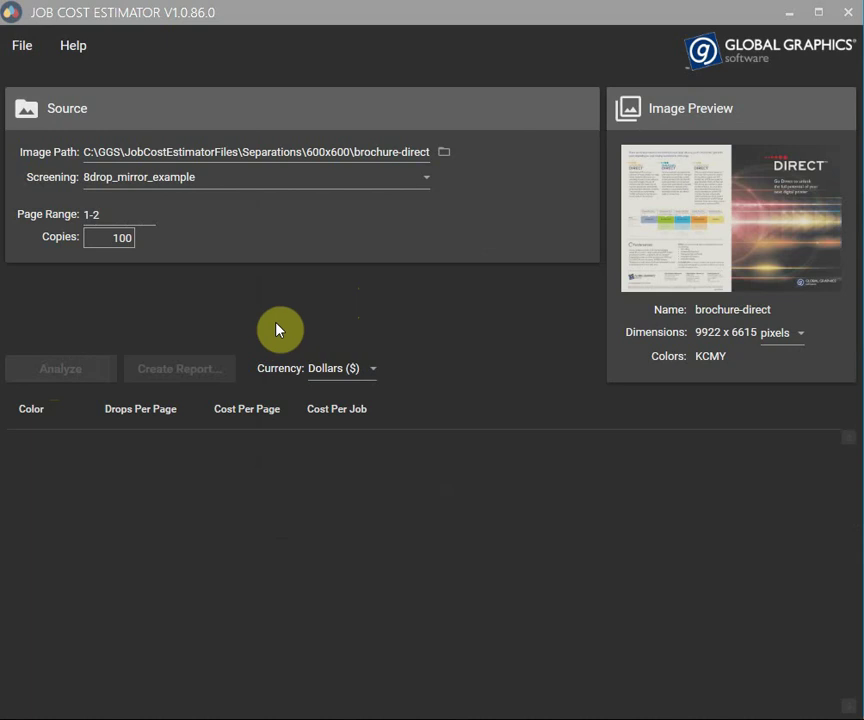